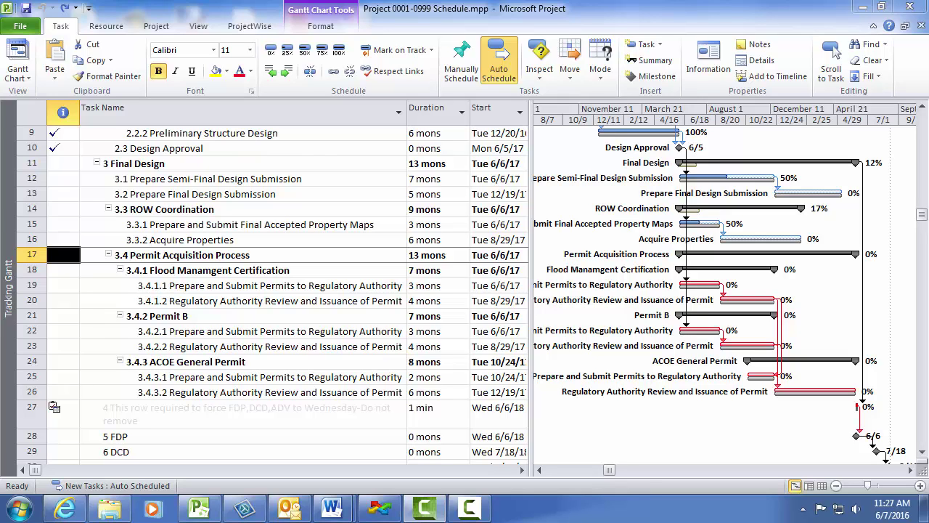
Set task 3.4.1.1 to 6 mons and 3.4.1.2 to 7 mons, pushing Permit Acquisition to 19 mons
left_click(278, 268)
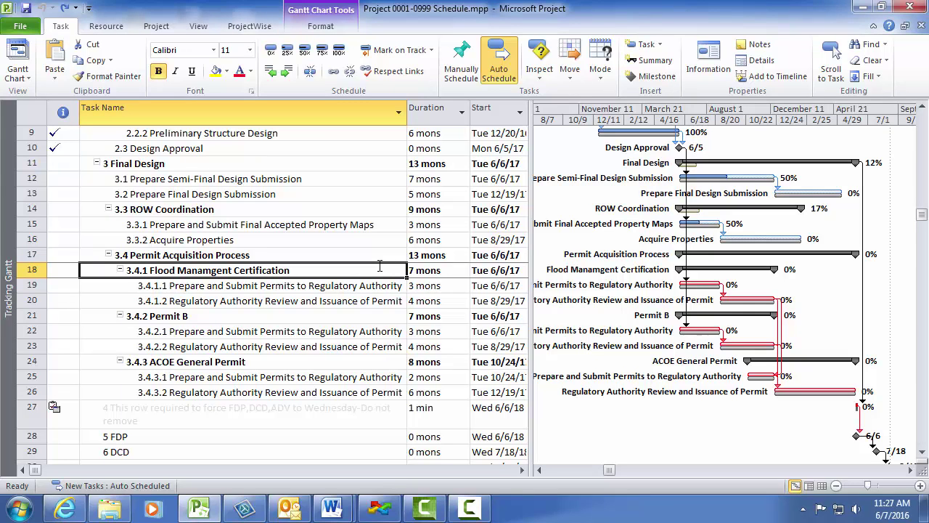
left_click(452, 286)
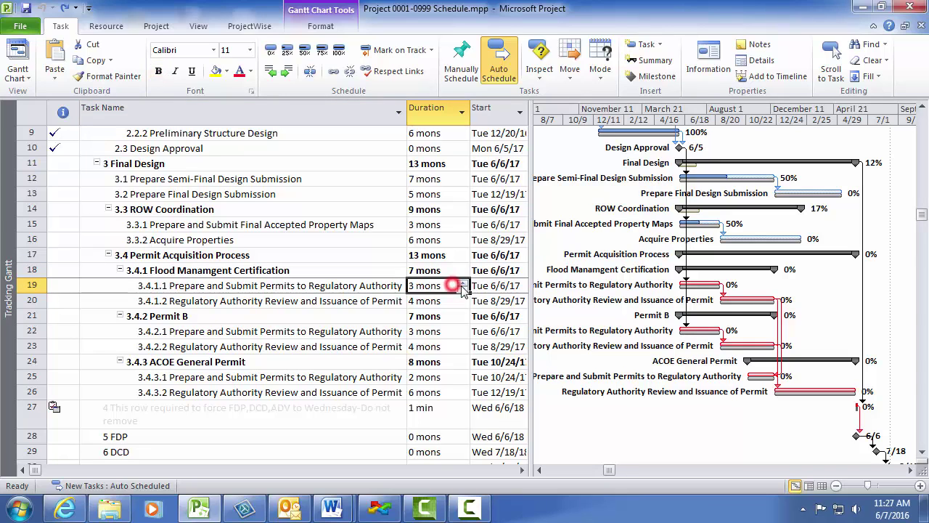
left_click(462, 282)
left_click(463, 282)
left_click(462, 283)
left_click(463, 282)
left_click(462, 300)
left_click(462, 297)
left_click(462, 298)
left_click(463, 297)
left_click(457, 314)
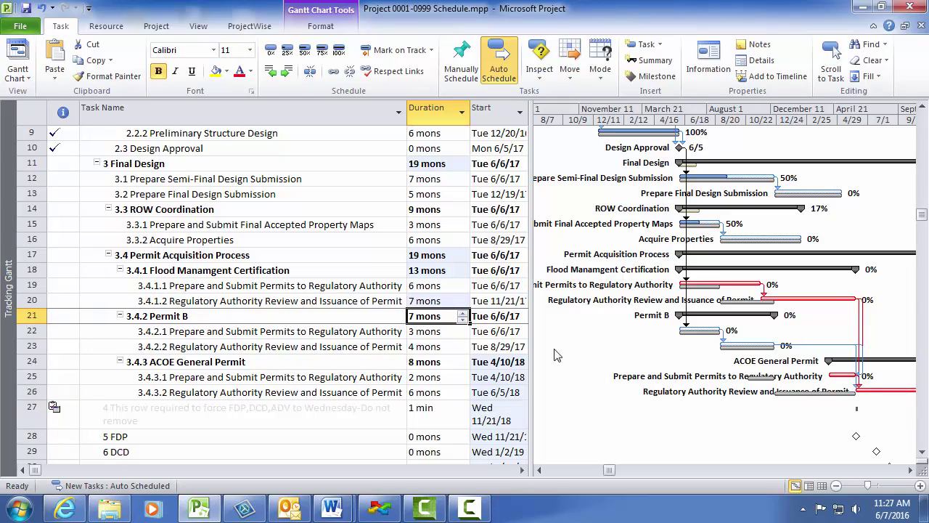
Add a 6/7/2016 note with the engineer's name, 'Hydraulic Engineer A' and the extra-time justification
right_click(192, 270)
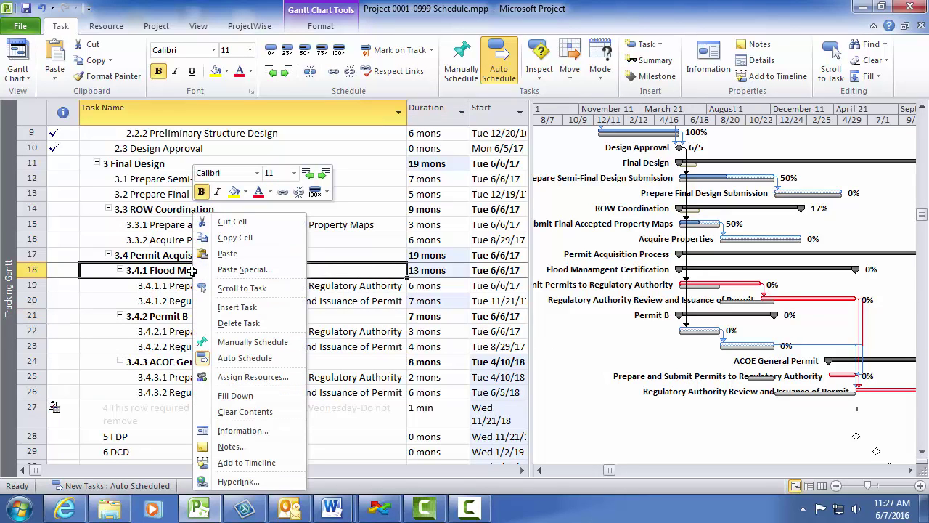
left_click(247, 446)
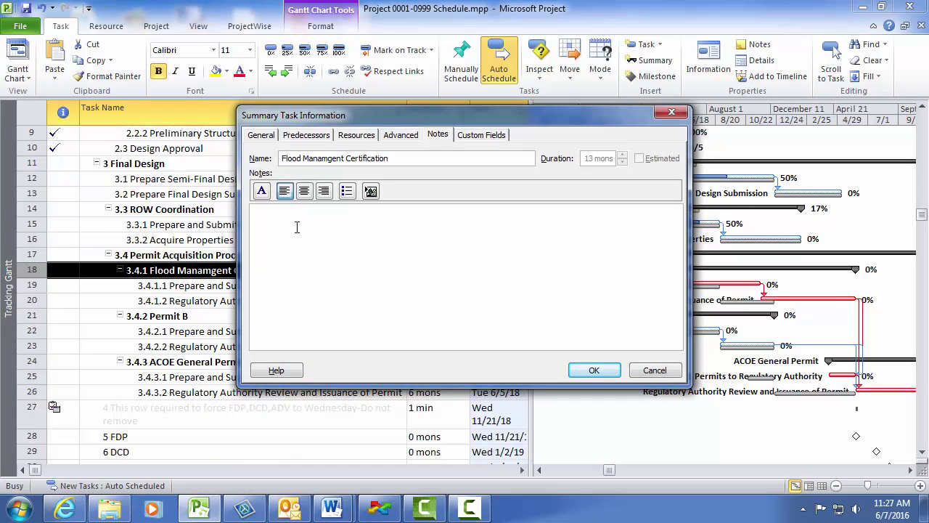
type("6/7/20")
type("Hydraulic")
type(" Engineer")
type(" A")
key("Return")
type("Additional Ti")
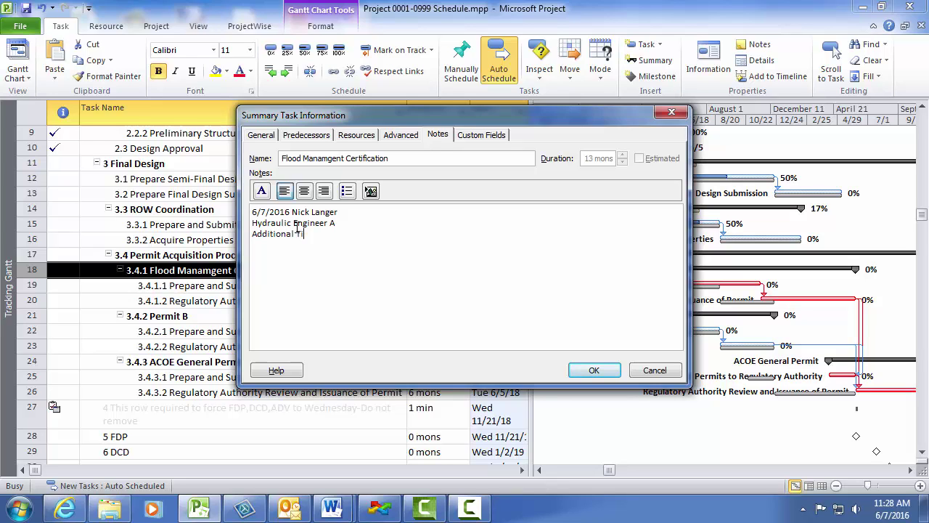
type("me Needed: 3 Months Prep, 3 months review. ")
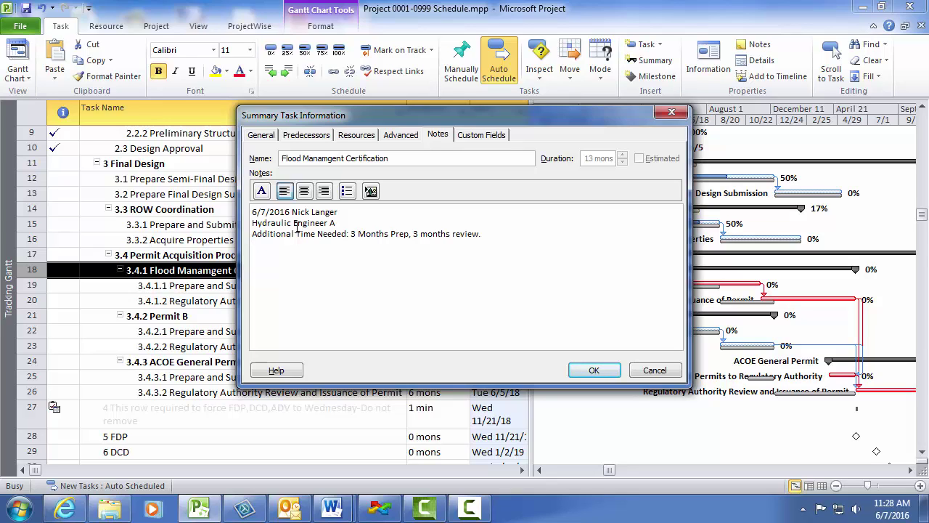
type("Justification: Permit now requires a ")
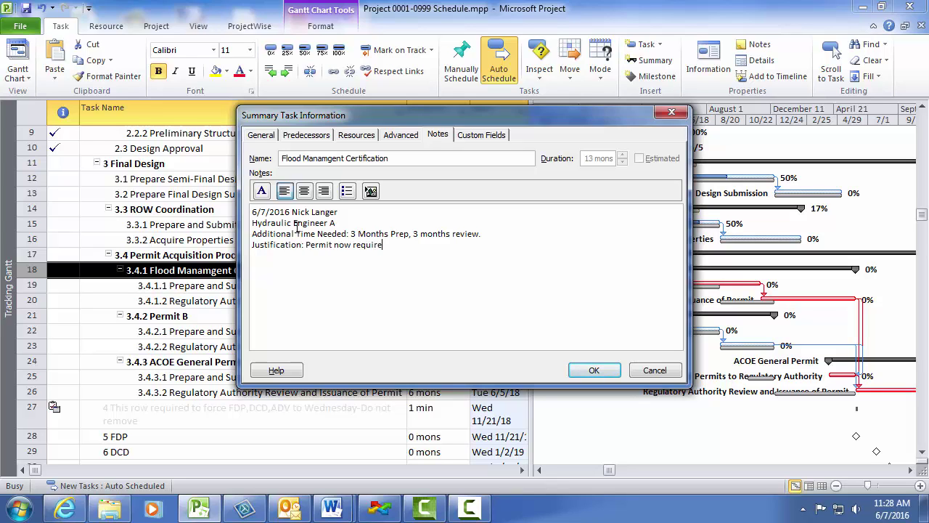
type("CLOMR")
Save the note, then drag the Flood Management email into 140_Project_Administration, choosing No Wizard
left_click(593, 370)
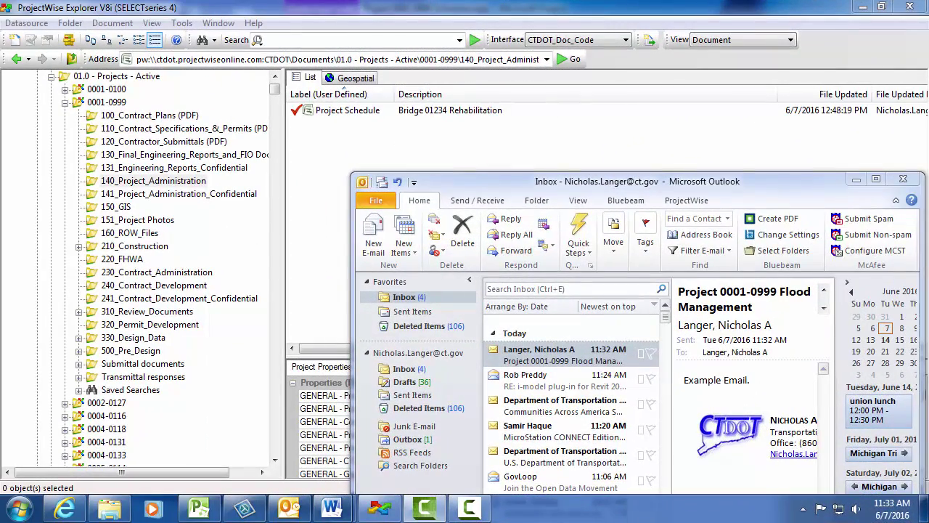
left_click(518, 350)
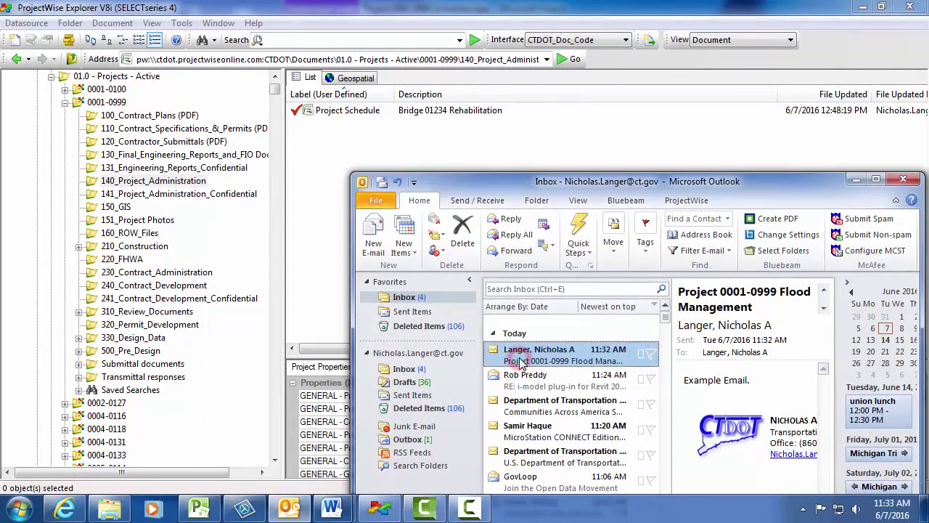
left_click_drag(520, 346, 348, 146)
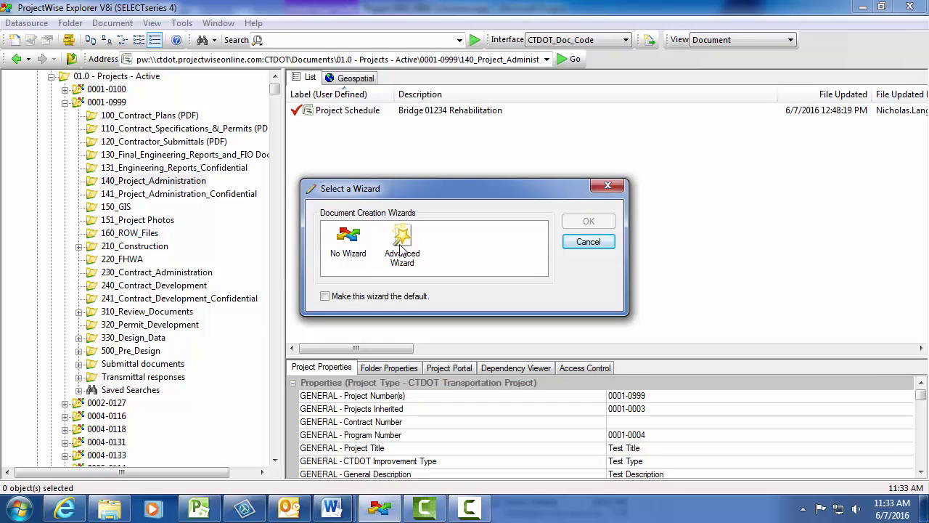
left_click(355, 245)
Import the CLOMR email into 140_Project_Administration, copy its ProjectWise path, and return to Project
left_click(589, 221)
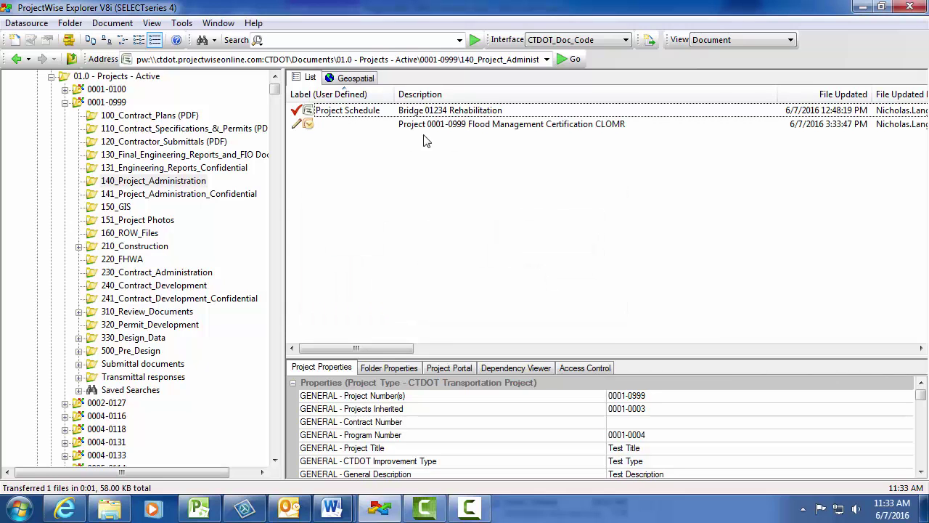
left_click(574, 129)
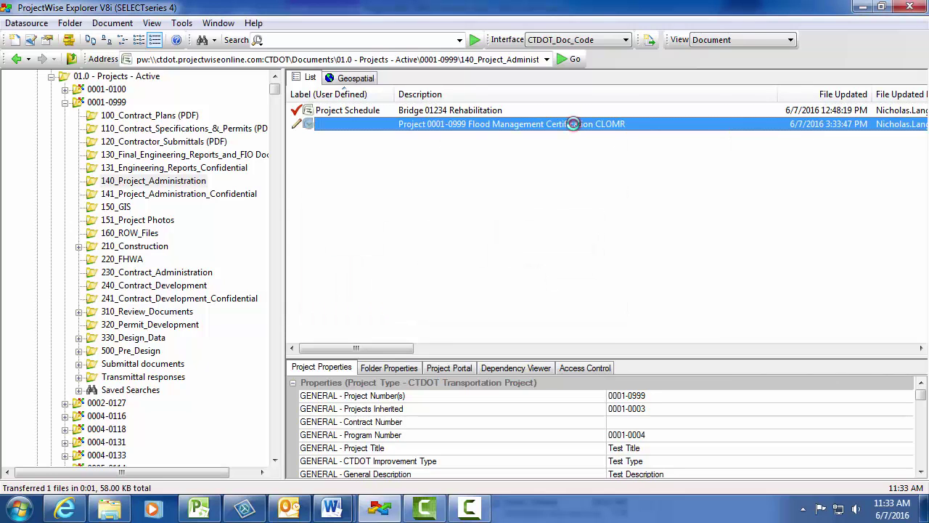
left_click(477, 63)
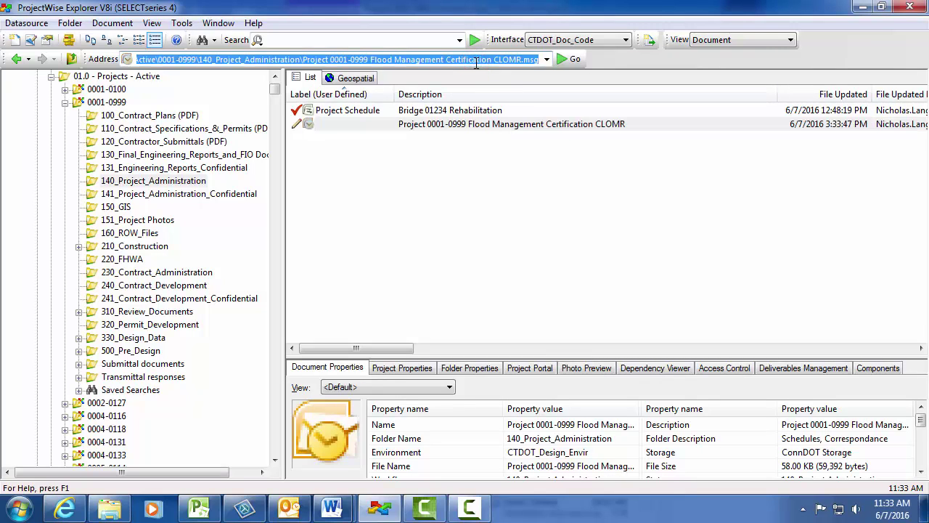
right_click(476, 63)
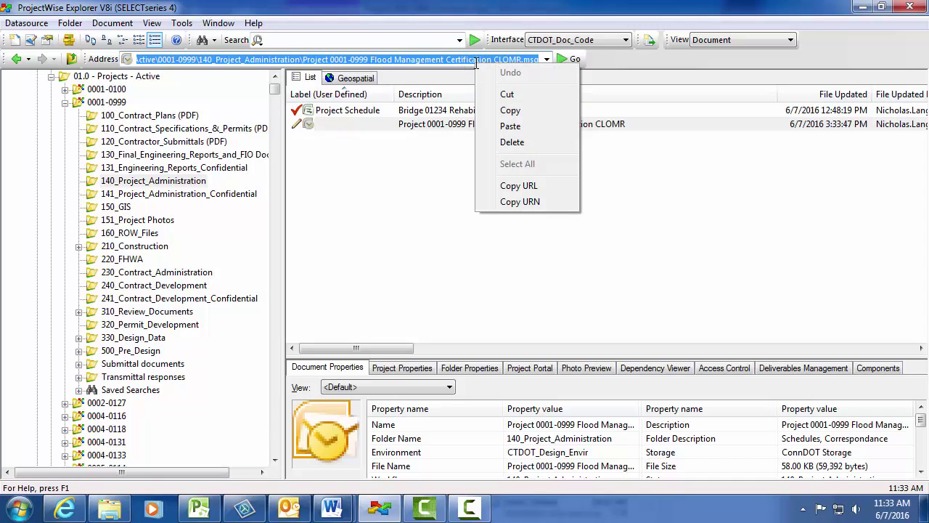
left_click(511, 110)
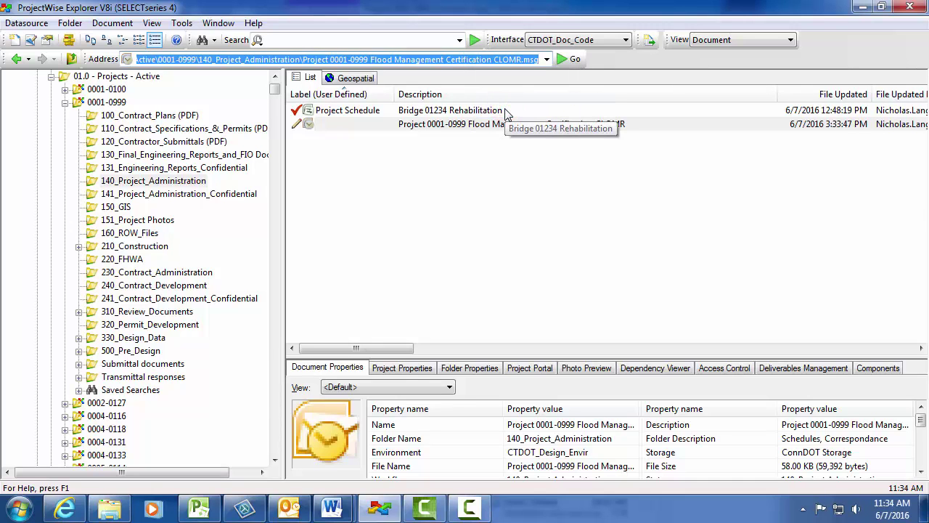
left_click(198, 508)
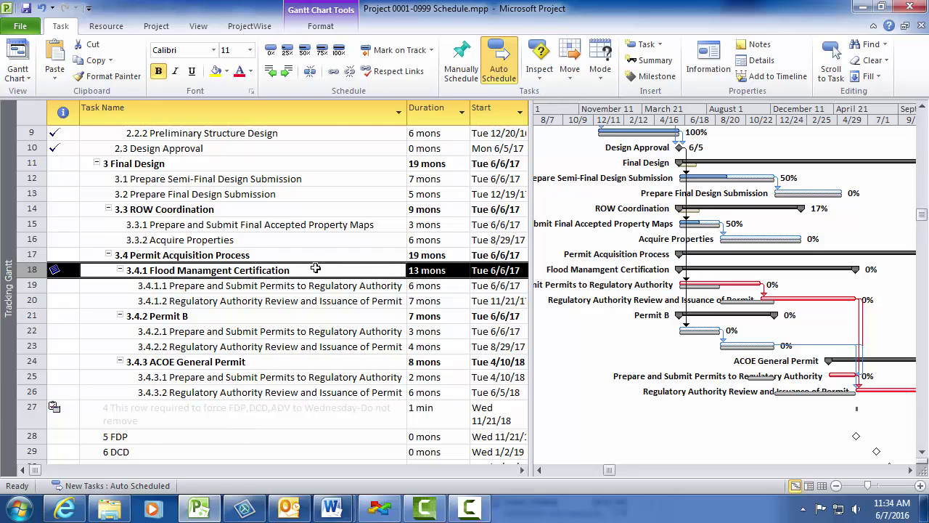
Hyperlink task 3.4.1 to the pasted ProjectWise path of the CLOMR.msg email
right_click(315, 268)
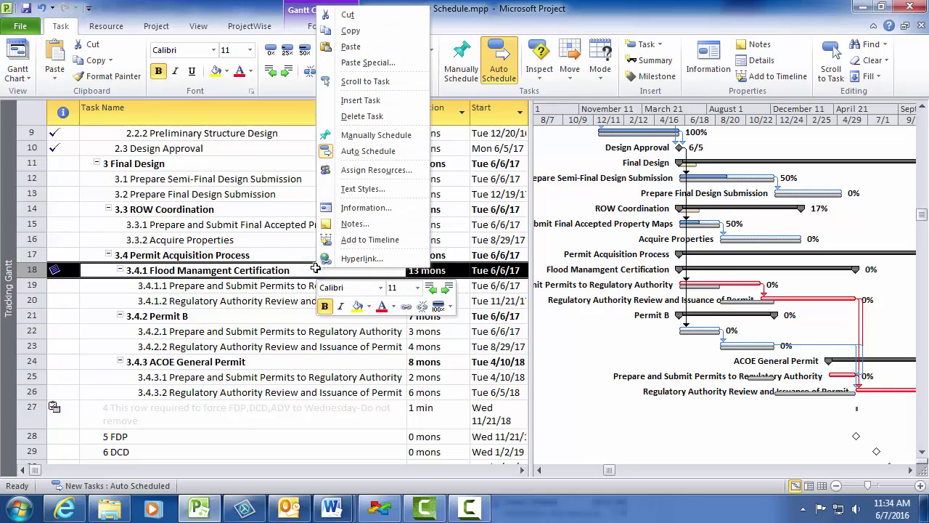
left_click(347, 258)
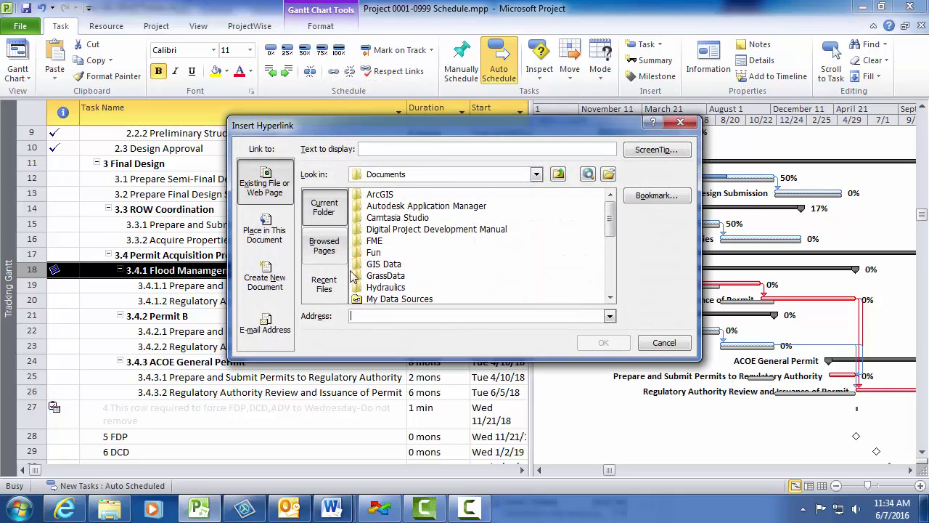
right_click(360, 315)
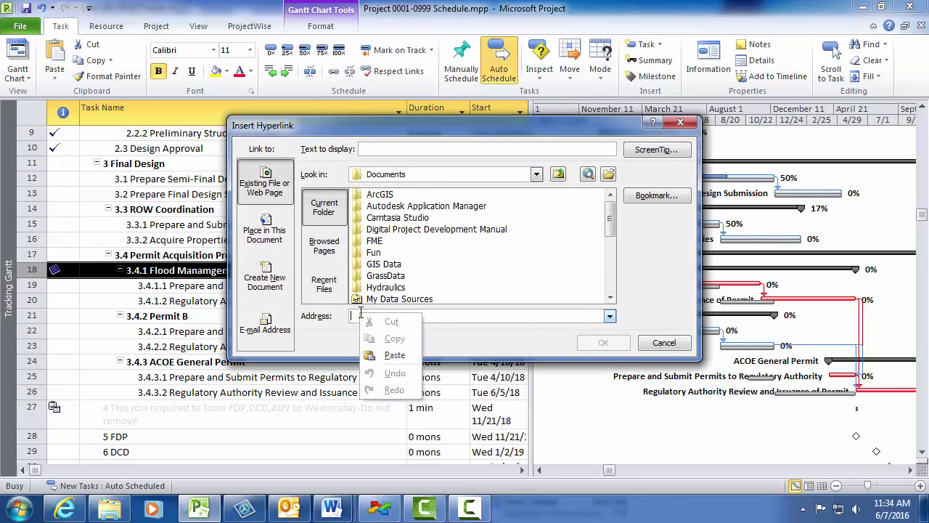
left_click(387, 356)
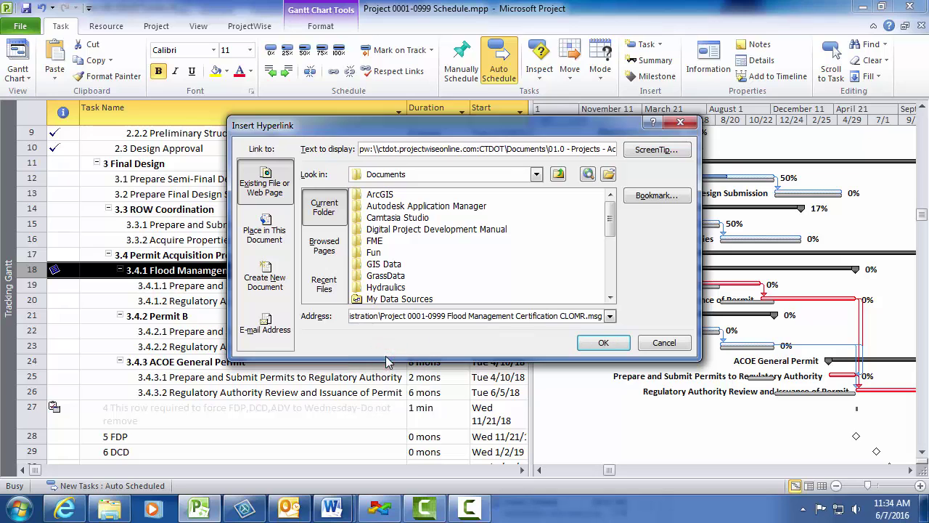
left_click(603, 342)
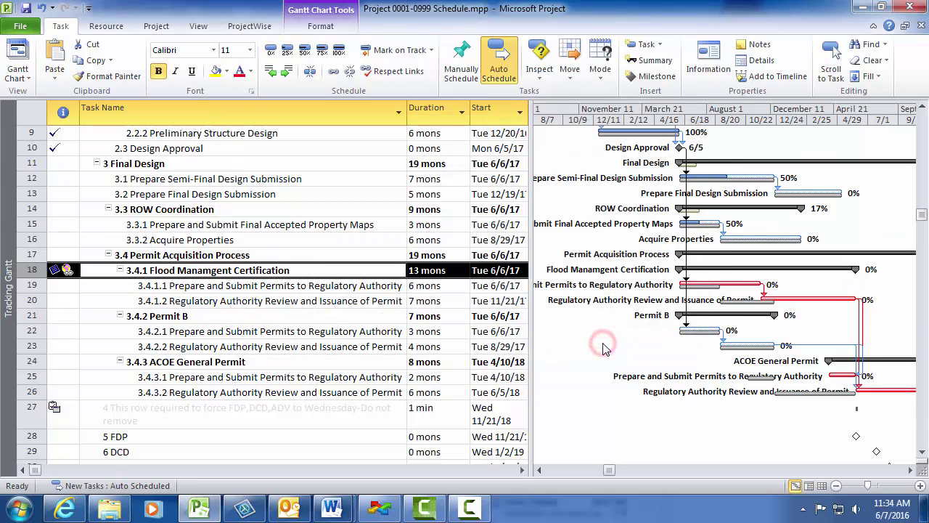
left_click(114, 290)
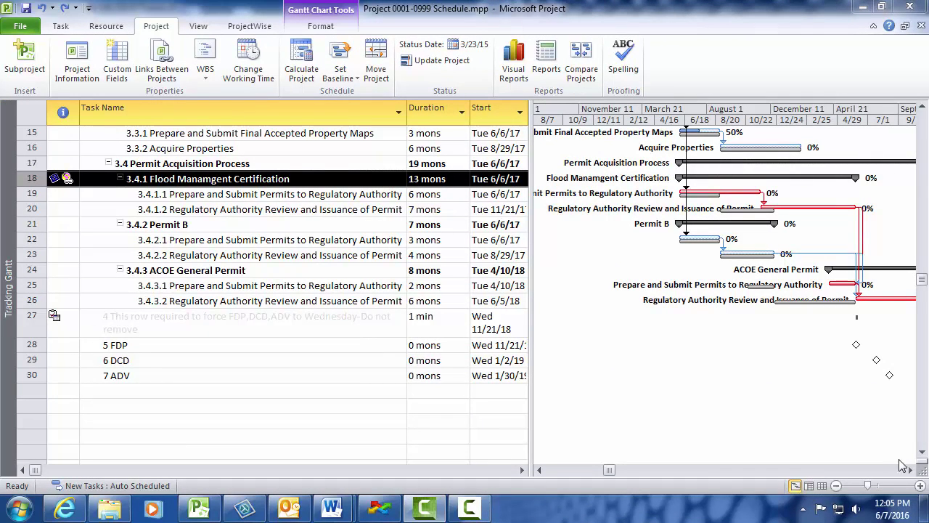
Scroll the Gantt chart right to reveal the FDP, DCD and ADV milestones
left_click(909, 470)
left_click(910, 469)
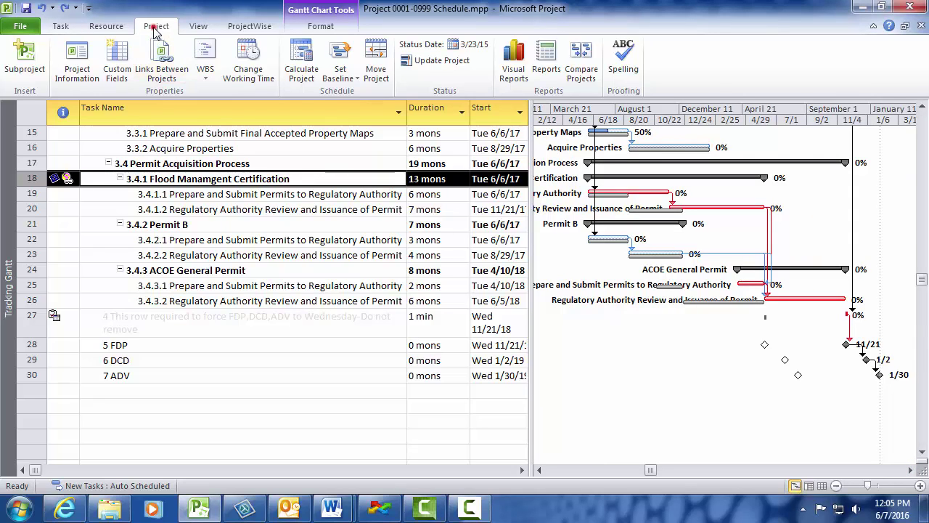
Copy the existing Baseline into Baseline1 as an interim plan for the entire project
left_click(340, 62)
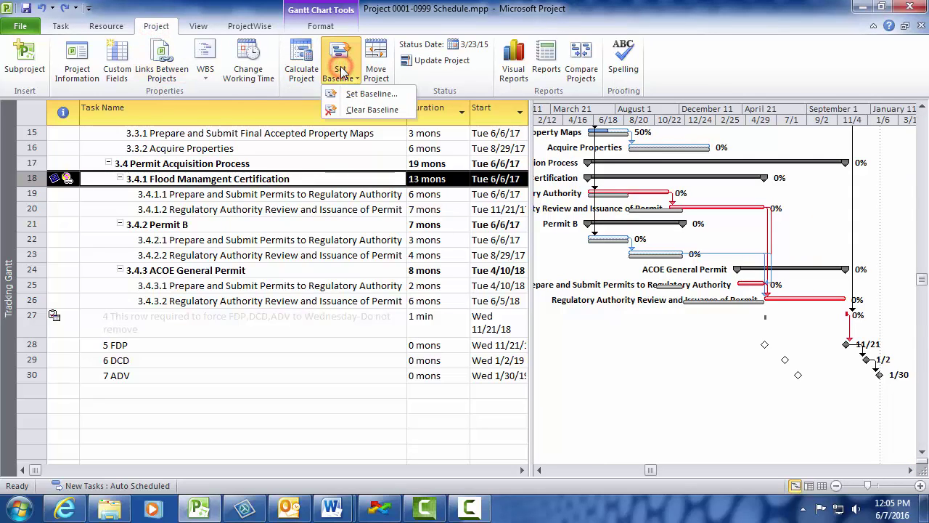
left_click(359, 94)
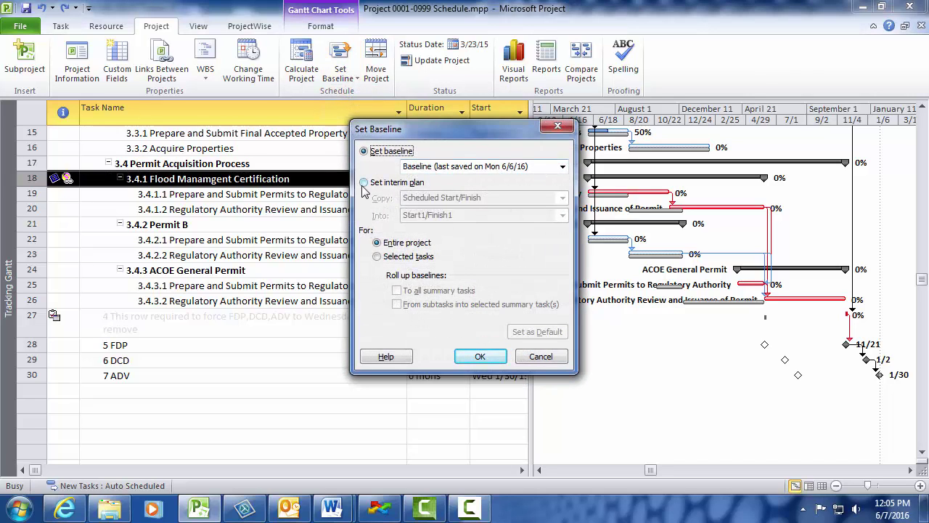
left_click(364, 182)
left_click(563, 198)
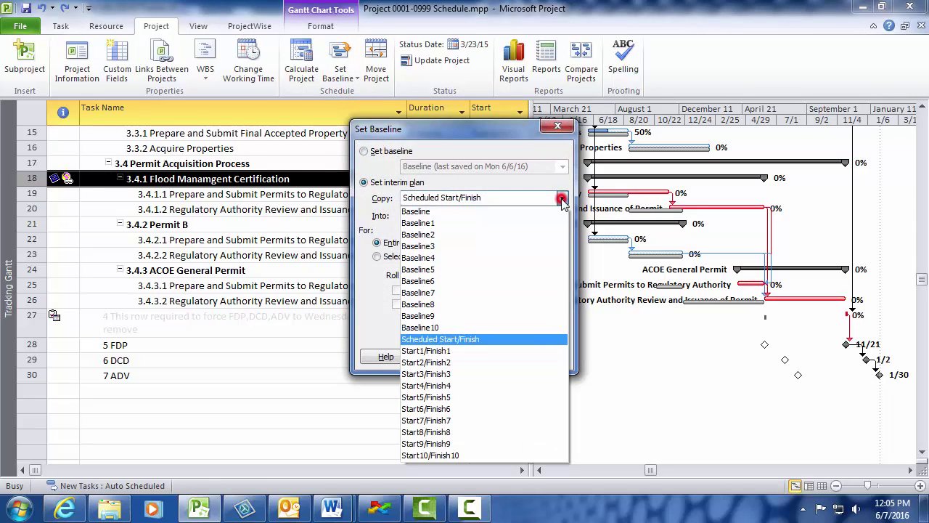
left_click(556, 211)
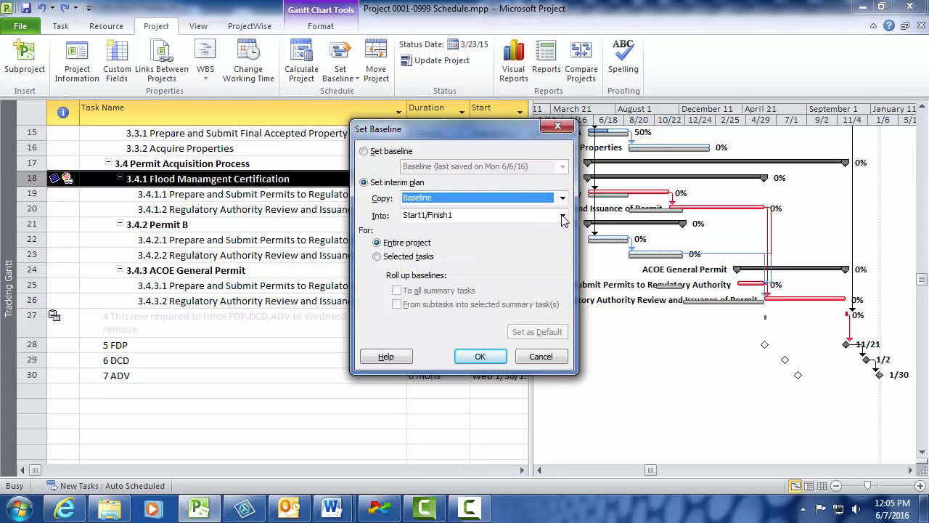
left_click(561, 215)
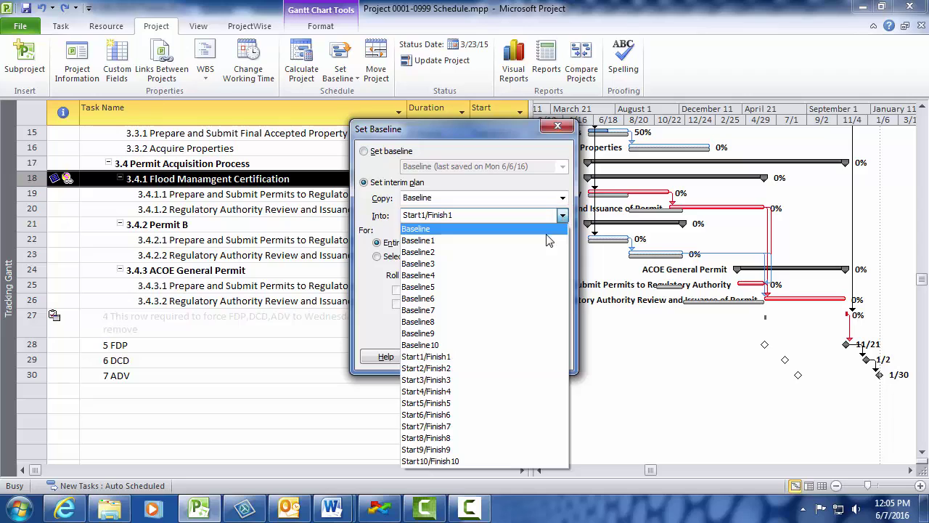
left_click(549, 240)
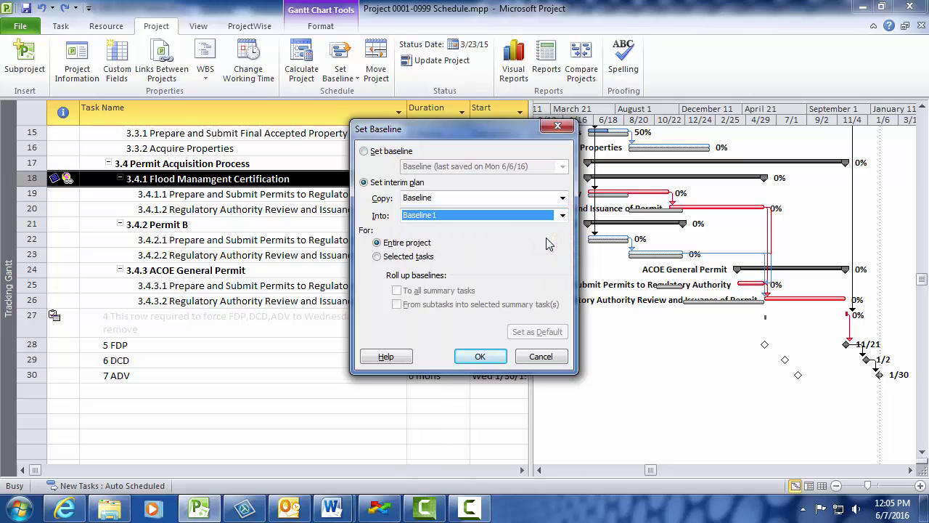
left_click(389, 247)
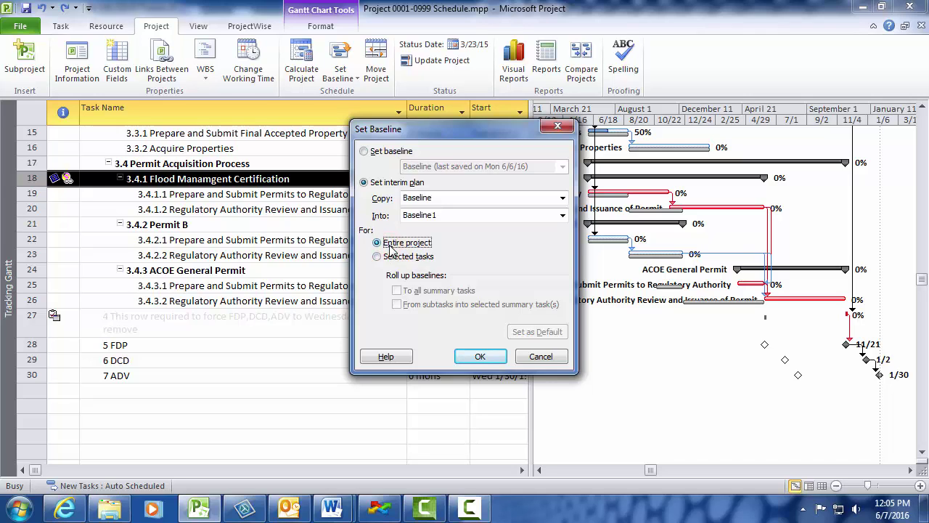
left_click(474, 357)
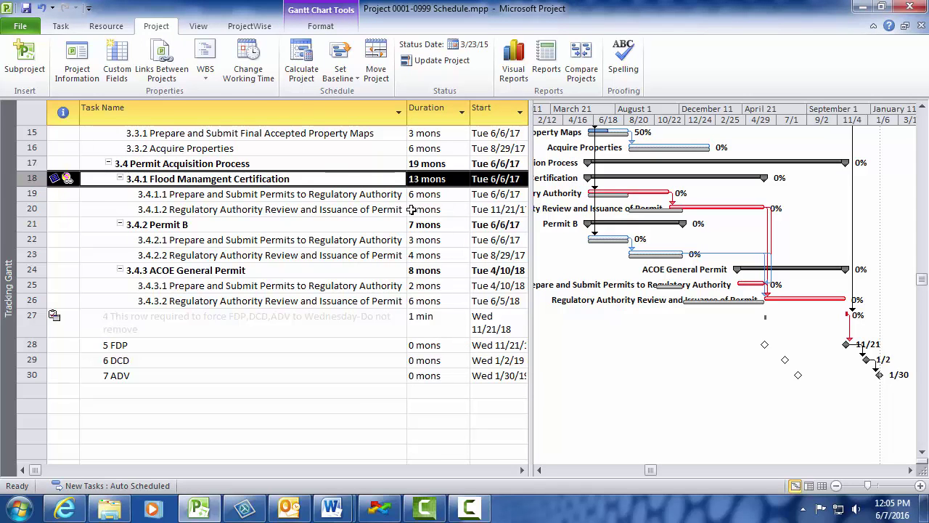
Save a new baseline for the entire project
left_click(355, 75)
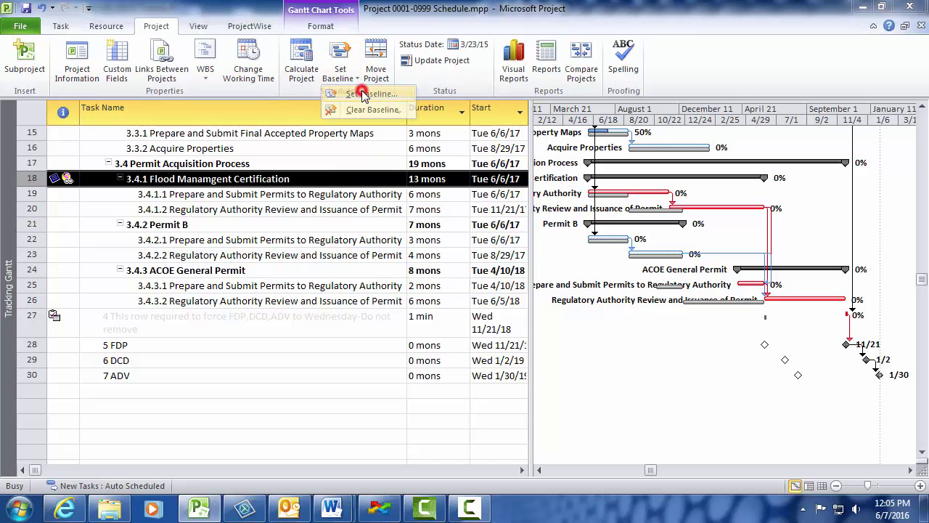
left_click(366, 92)
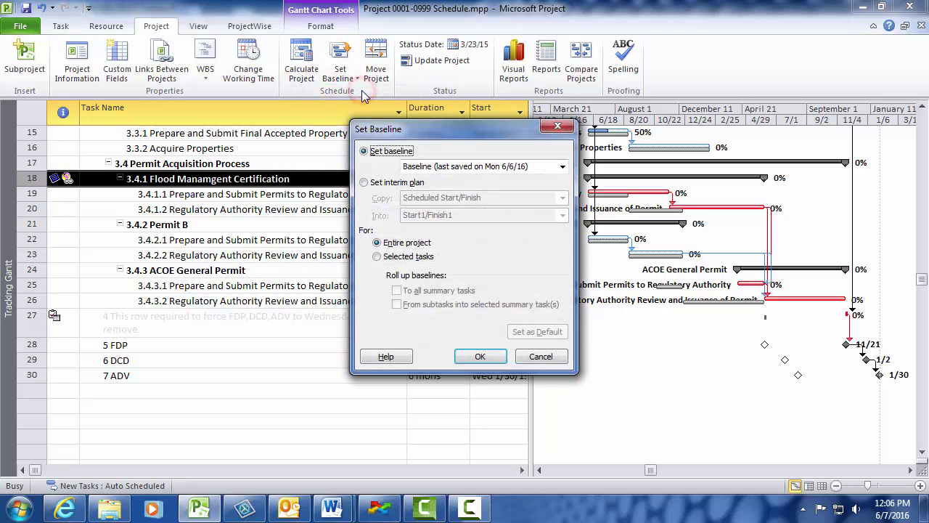
left_click(377, 244)
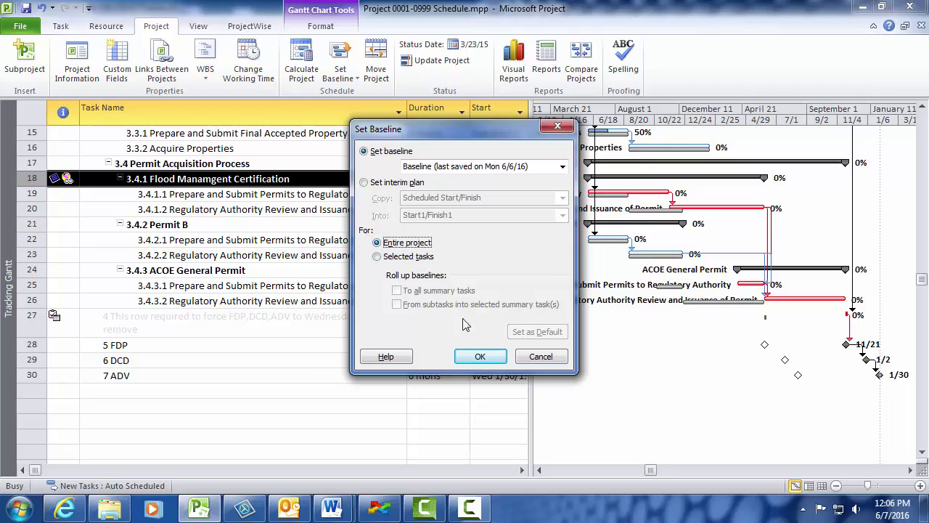
left_click(479, 356)
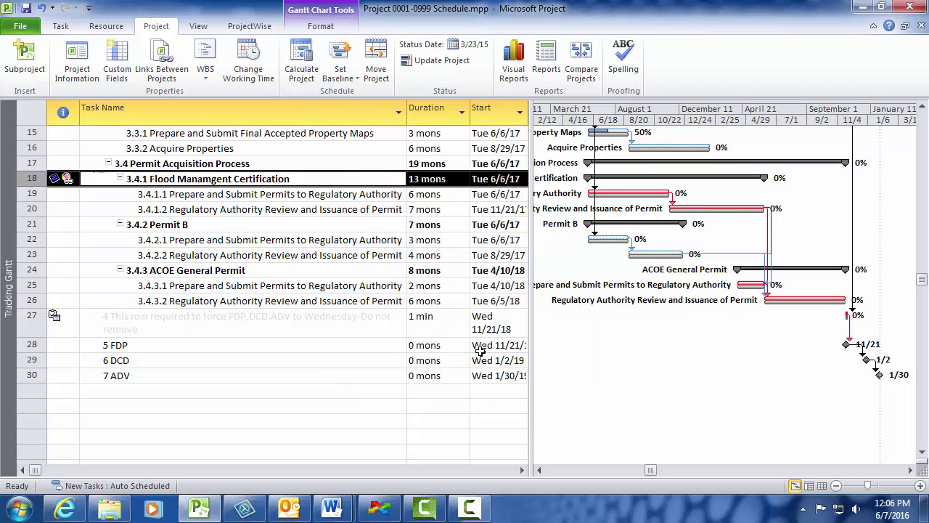